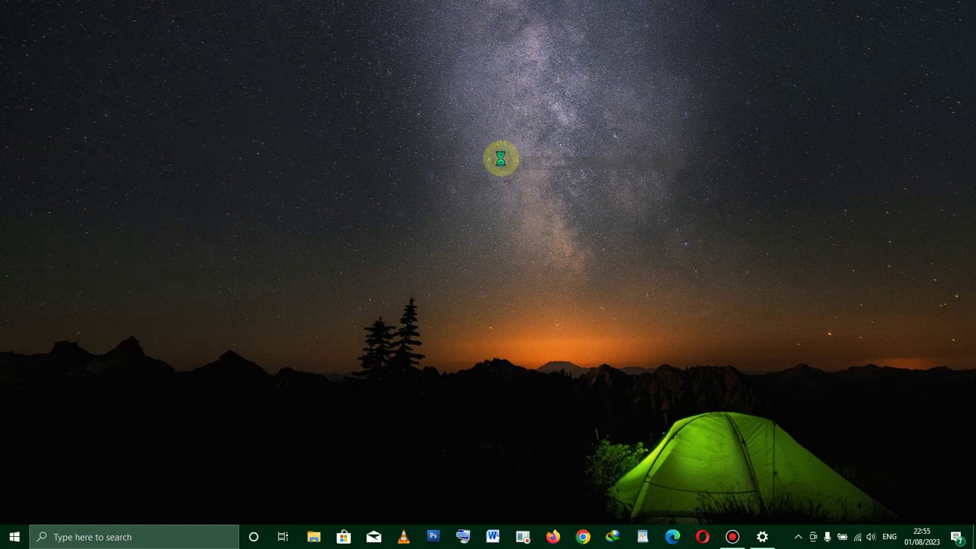
- Refresh the desktop several times from its right-click menu
right_click(502, 161)
left_click(533, 194)
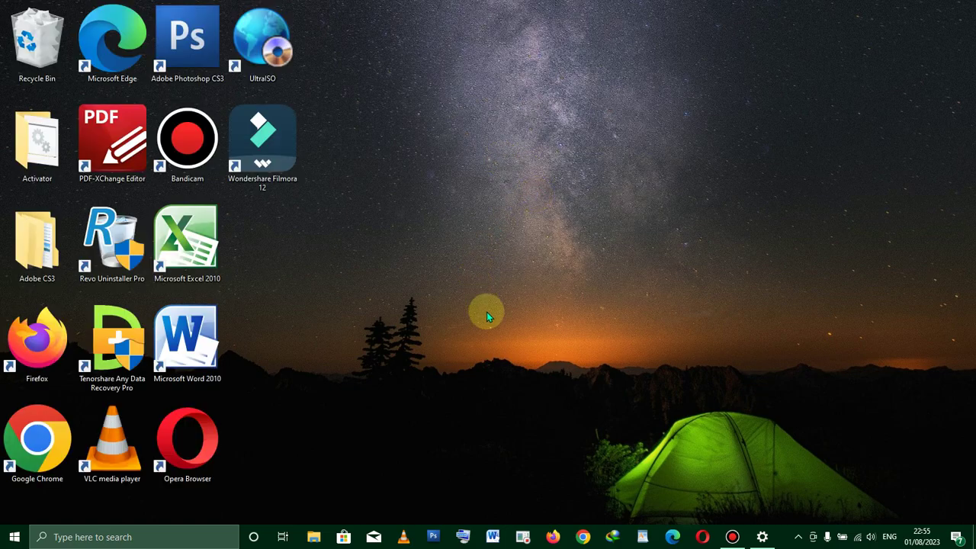
right_click(506, 198)
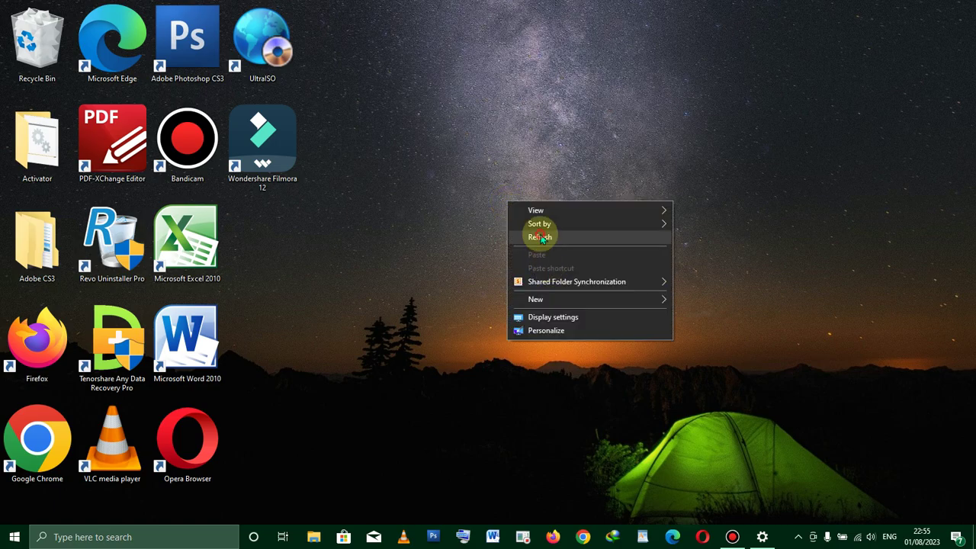
left_click(540, 236)
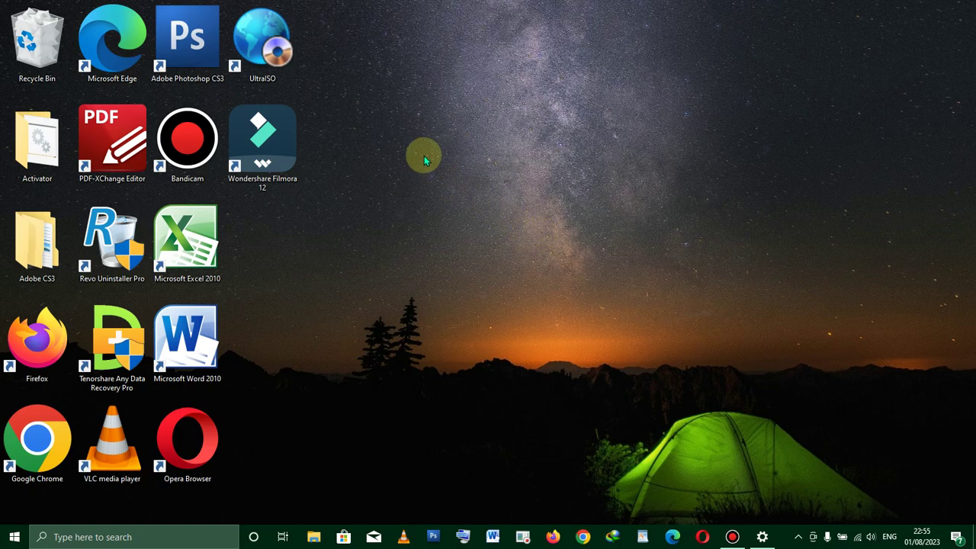
right_click(420, 136)
left_click(454, 179)
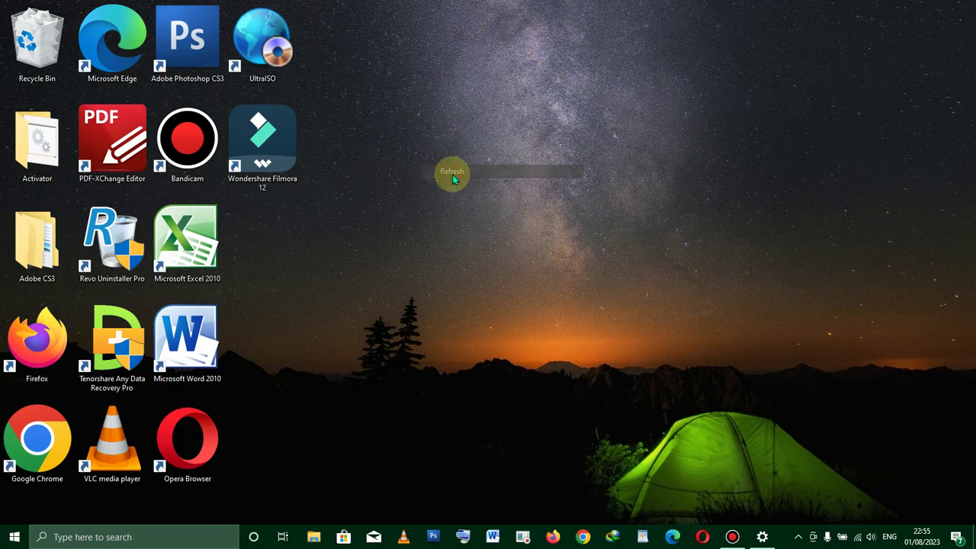
right_click(453, 176)
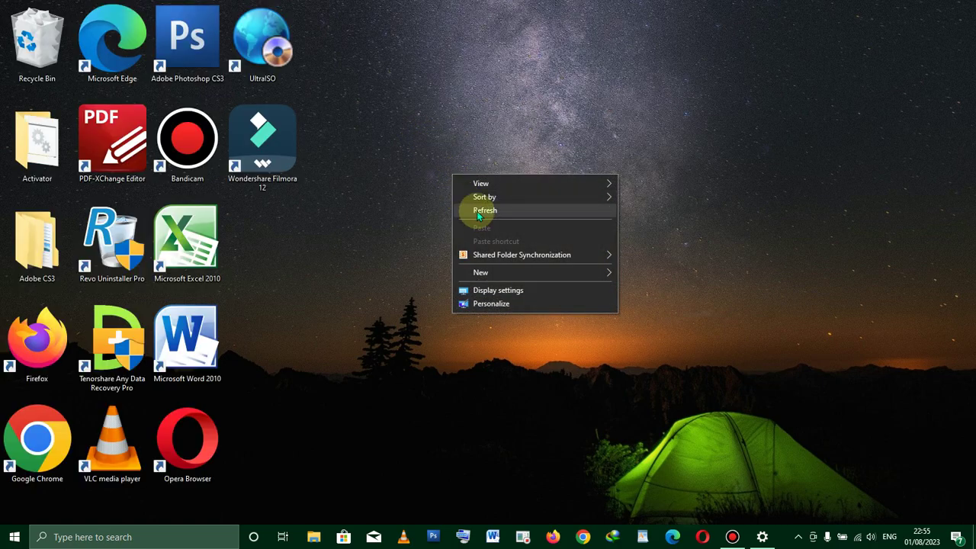
left_click(474, 211)
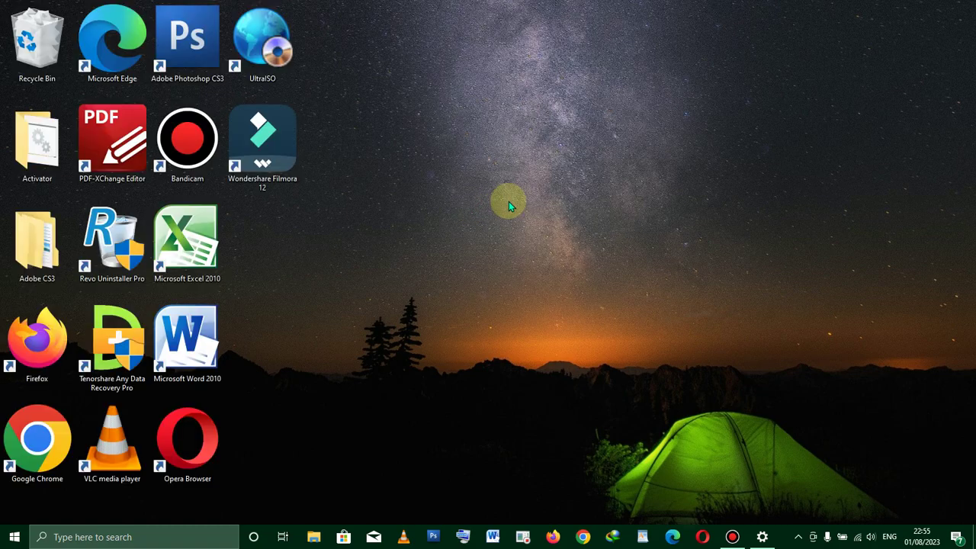
right_click(523, 130)
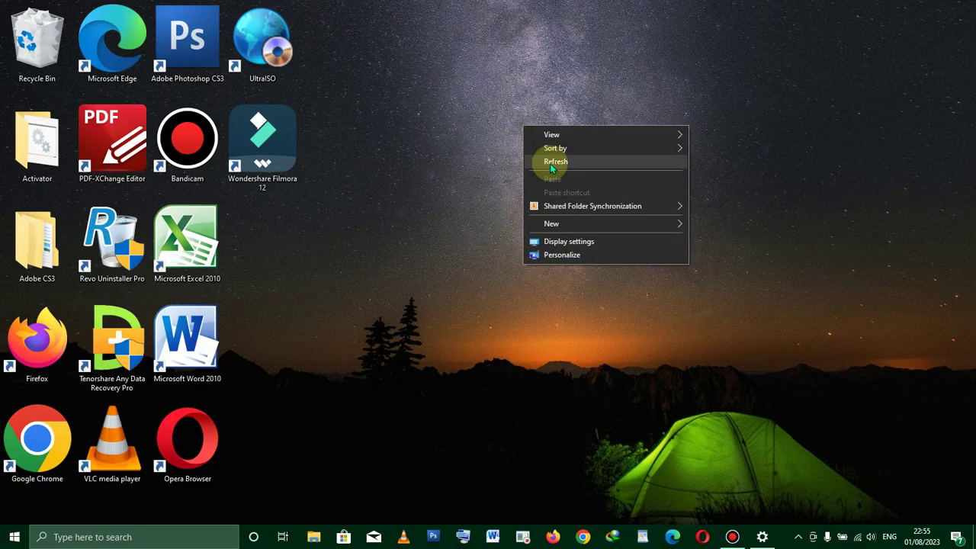
left_click(549, 161)
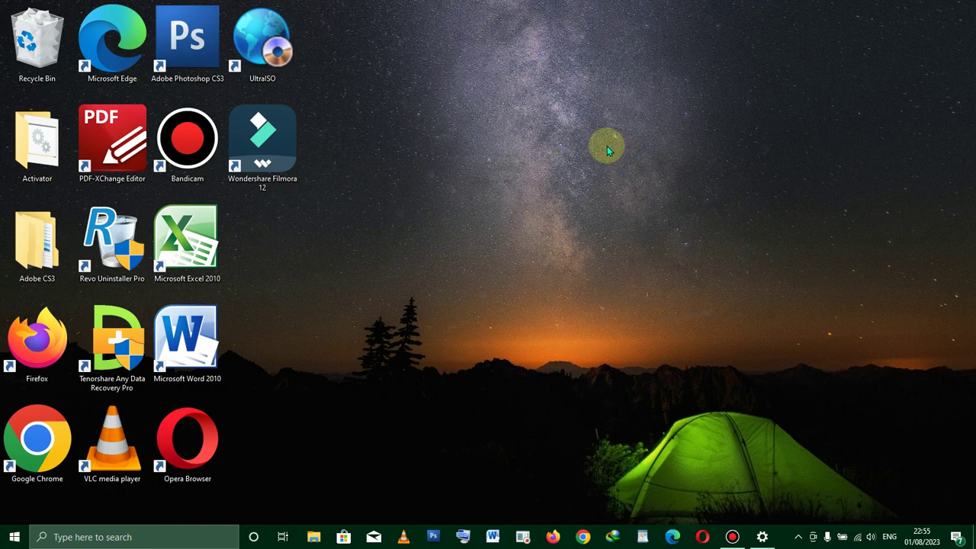
right_click(441, 132)
left_click(452, 161)
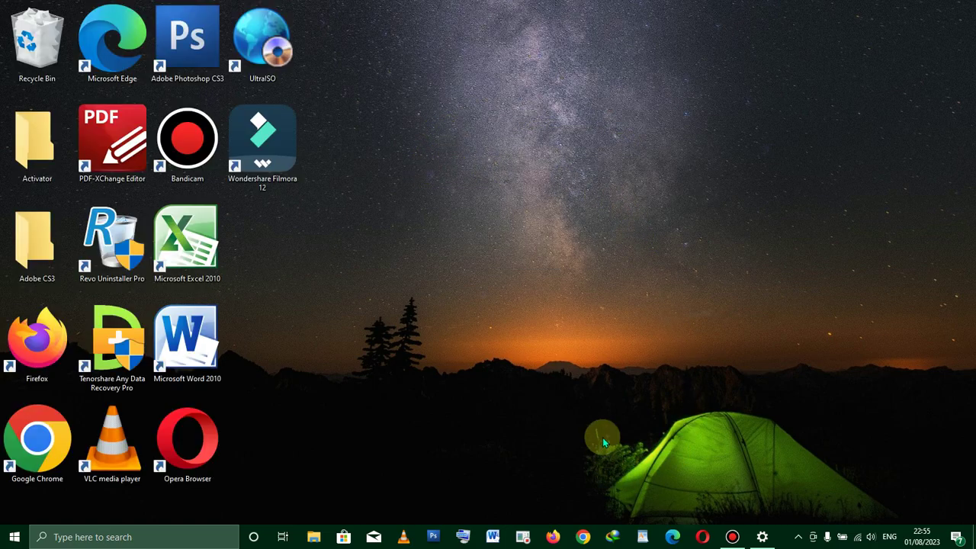
- Close a blank Word window, then open cover.docx from E:\BAHAN YT\New folder
left_click(496, 538)
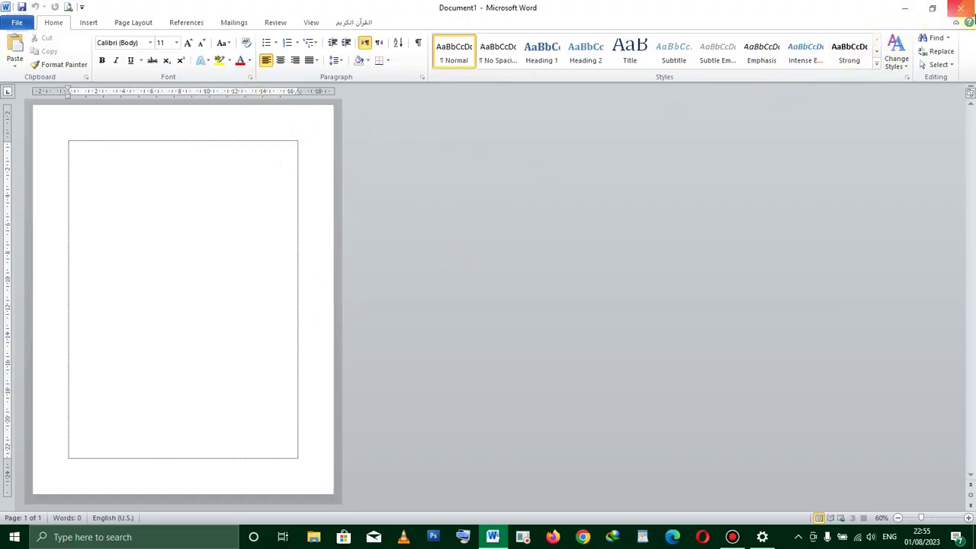
left_click(960, 8)
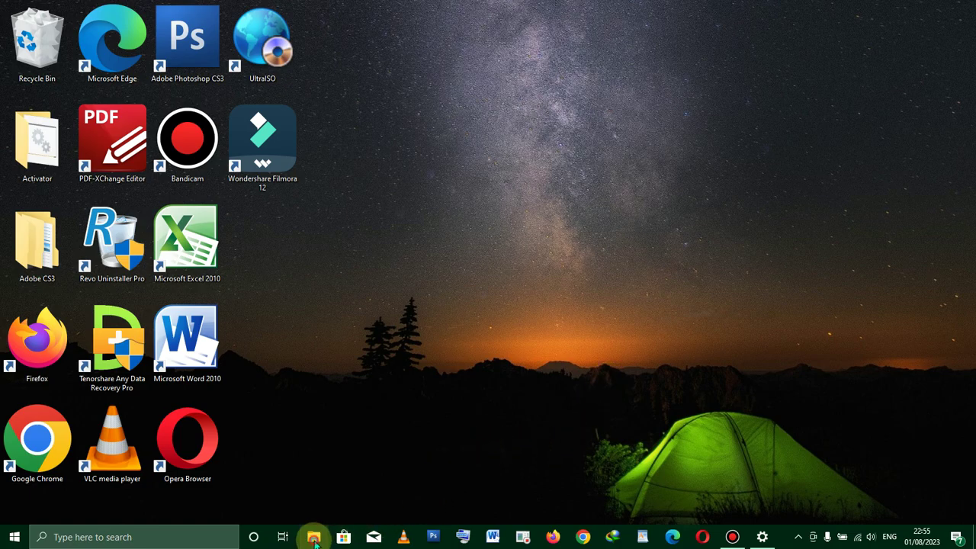
left_click(313, 537)
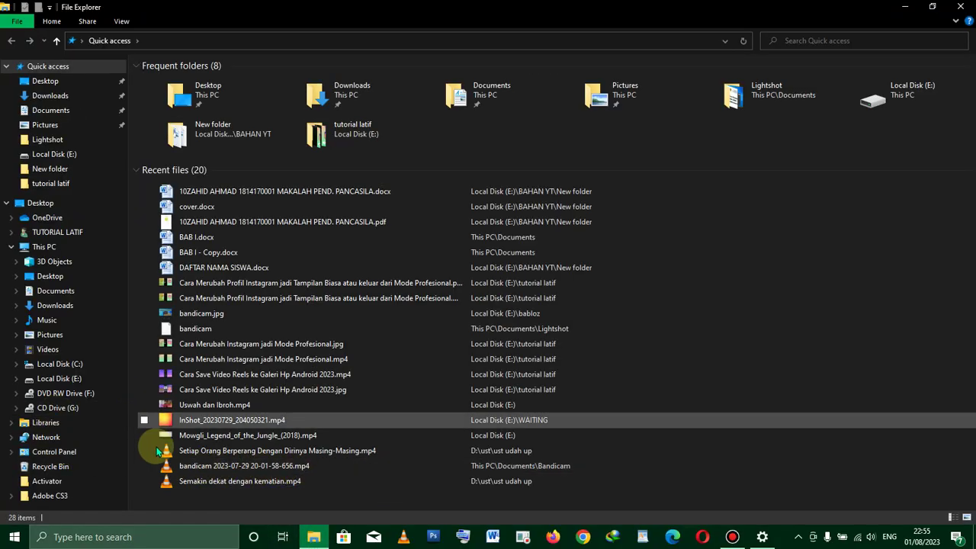
left_click(61, 248)
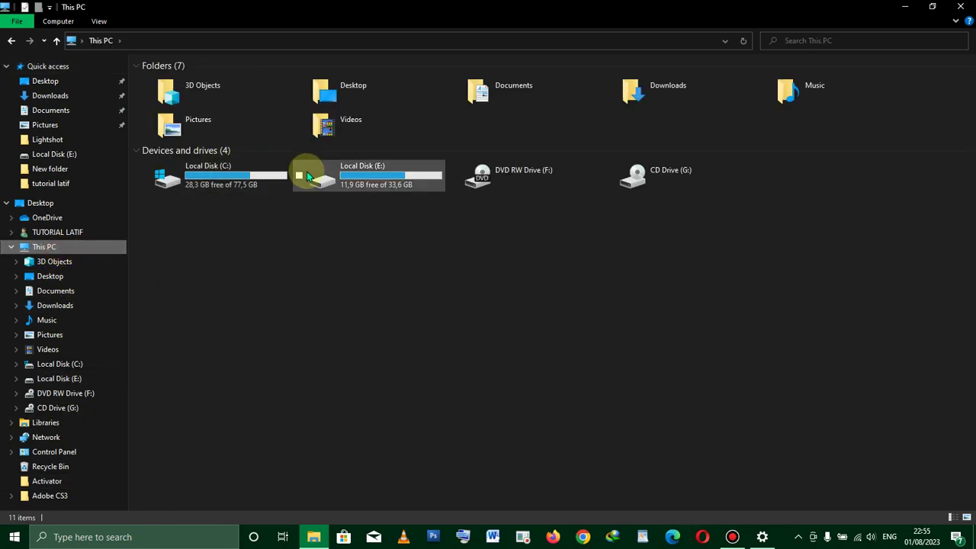
double_click(306, 173)
double_click(299, 103)
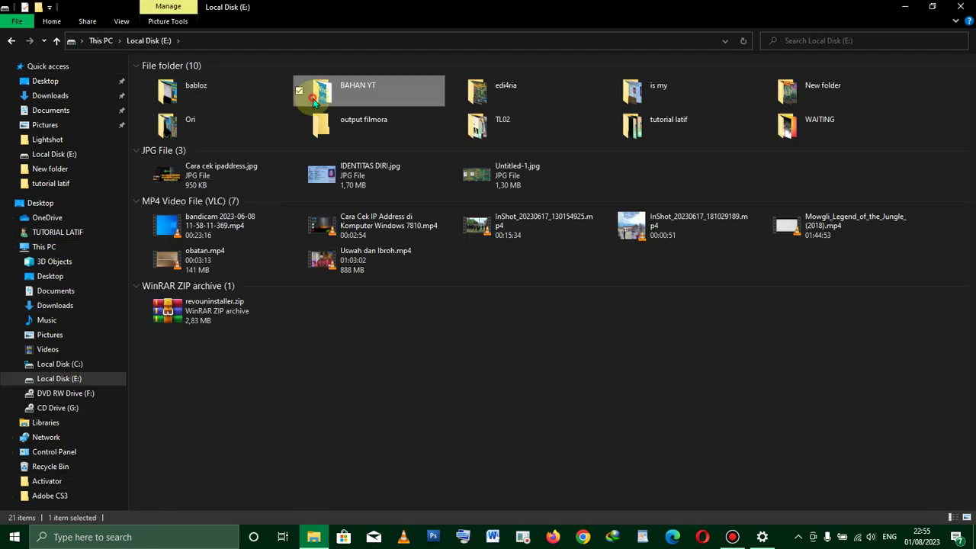
double_click(198, 103)
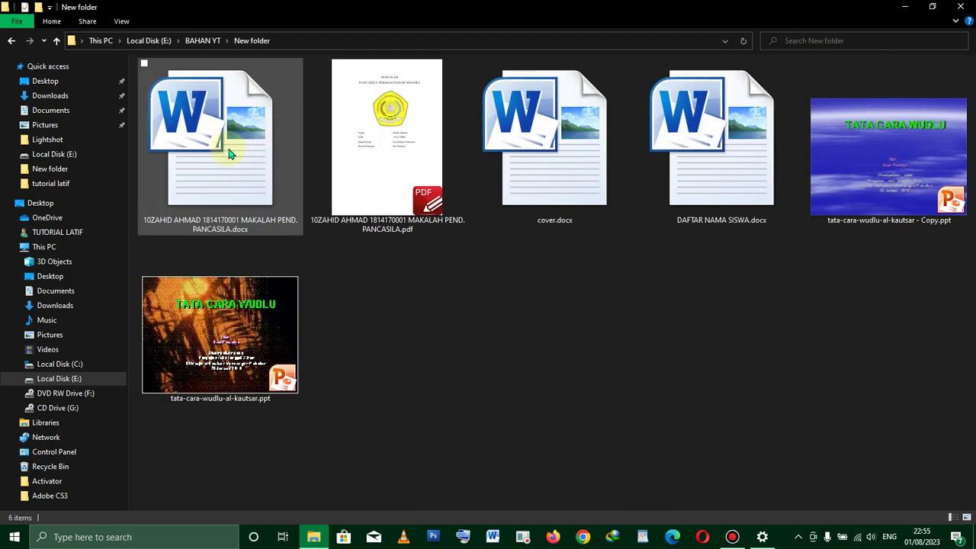
double_click(602, 203)
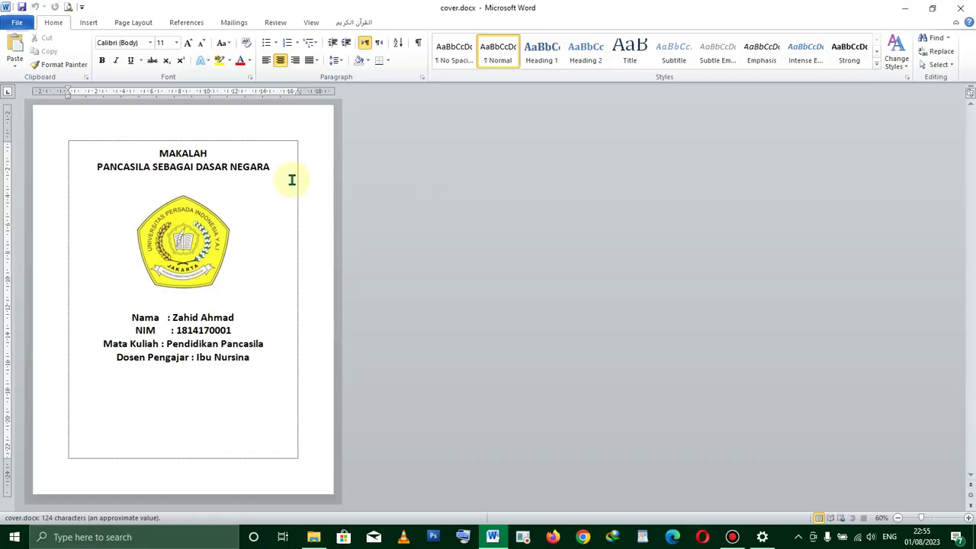
- Zoom the MAKALAH cover page to 110% and collapse the ribbon to its tab names
scroll(271, 215, "up", 1)
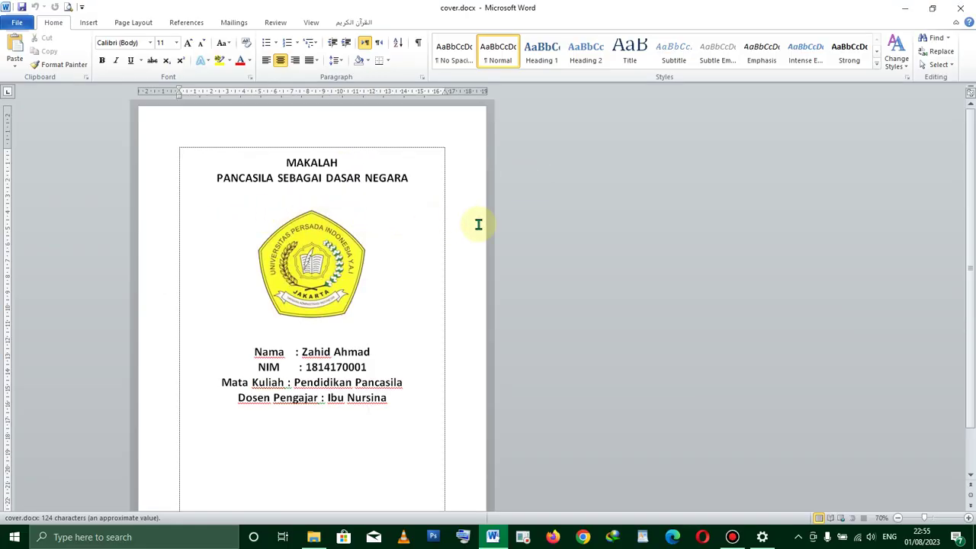
scroll(389, 224, "up", 2)
scroll(330, 219, "up", 2)
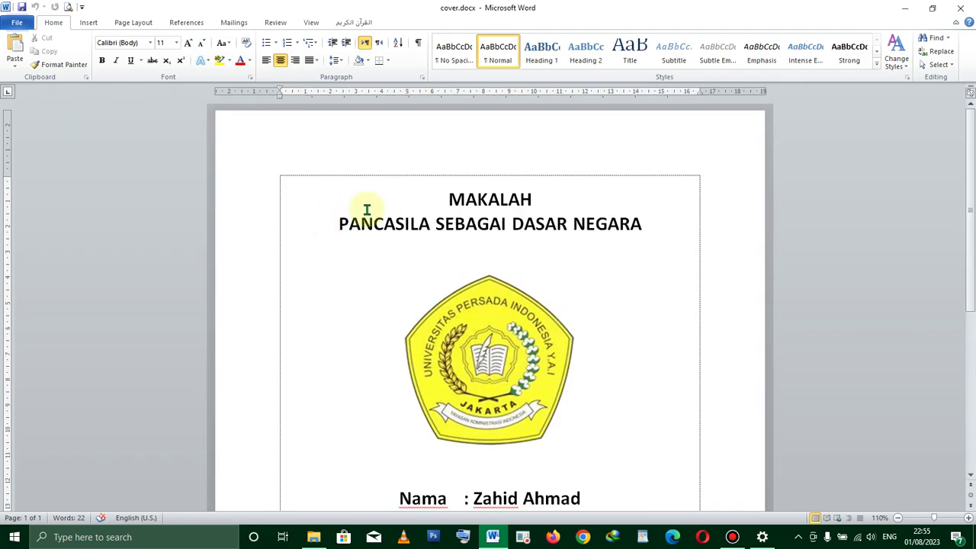
scroll(370, 212, "down", 3)
scroll(397, 239, "down", 3)
scroll(396, 244, "up", 4)
scroll(393, 242, "up", 3)
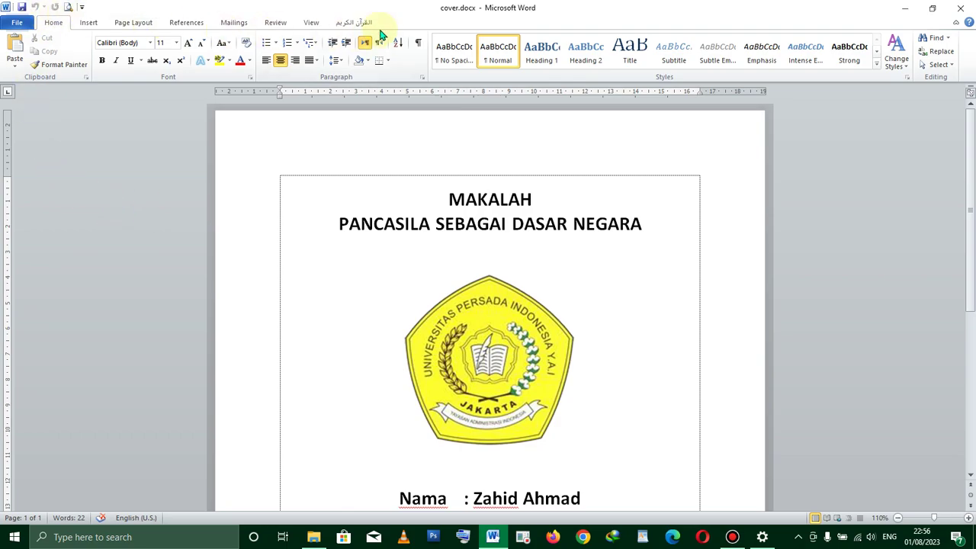
double_click(52, 24)
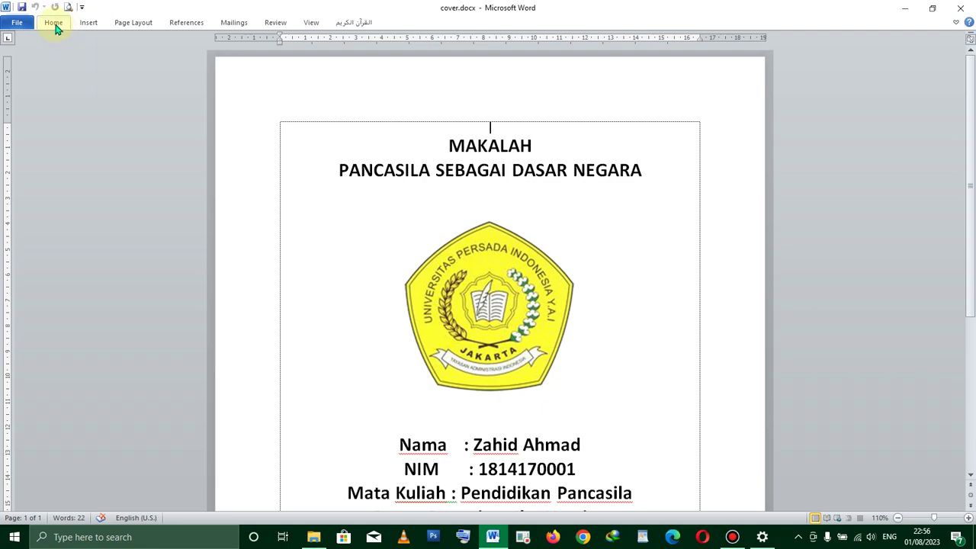
- Frame the page with the black leafy Art page border at 24 pt width
left_click(138, 27)
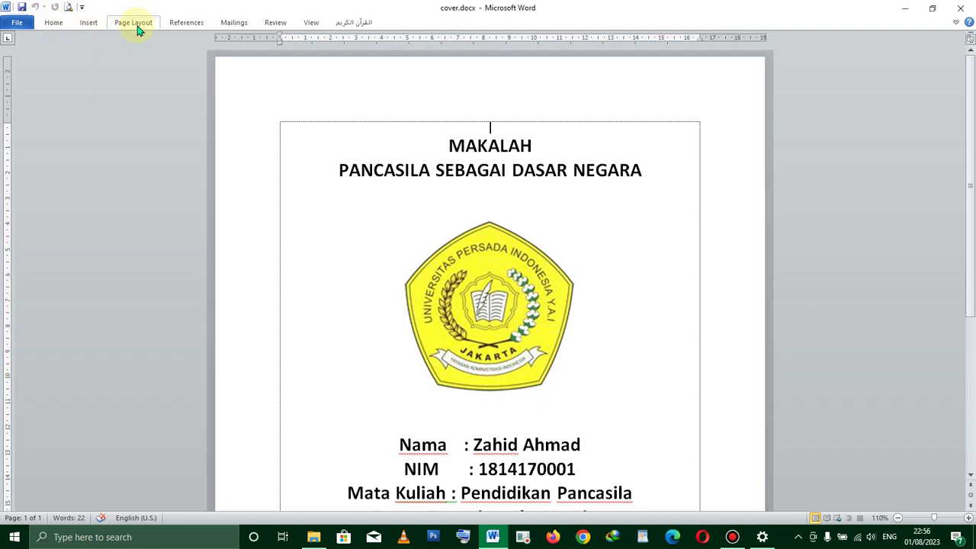
left_click(138, 25)
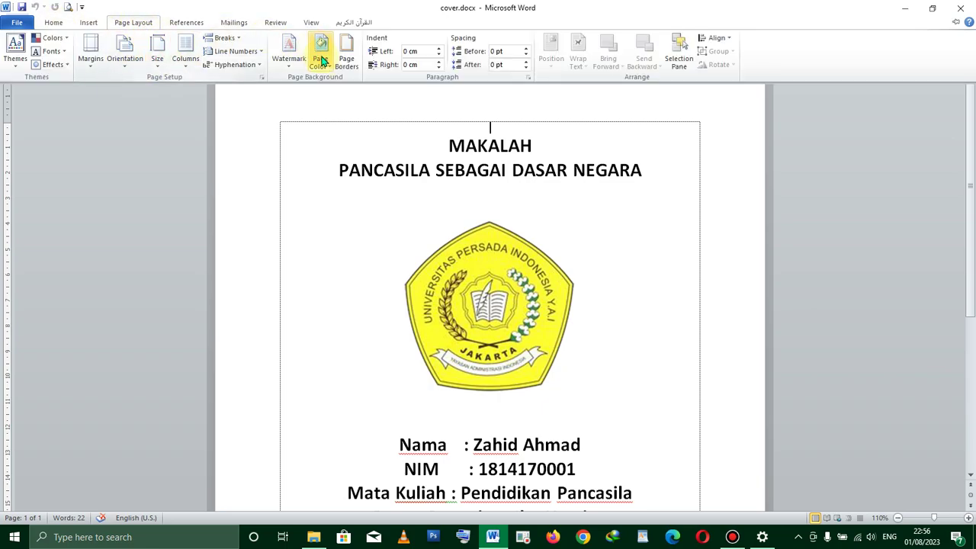
left_click(349, 63)
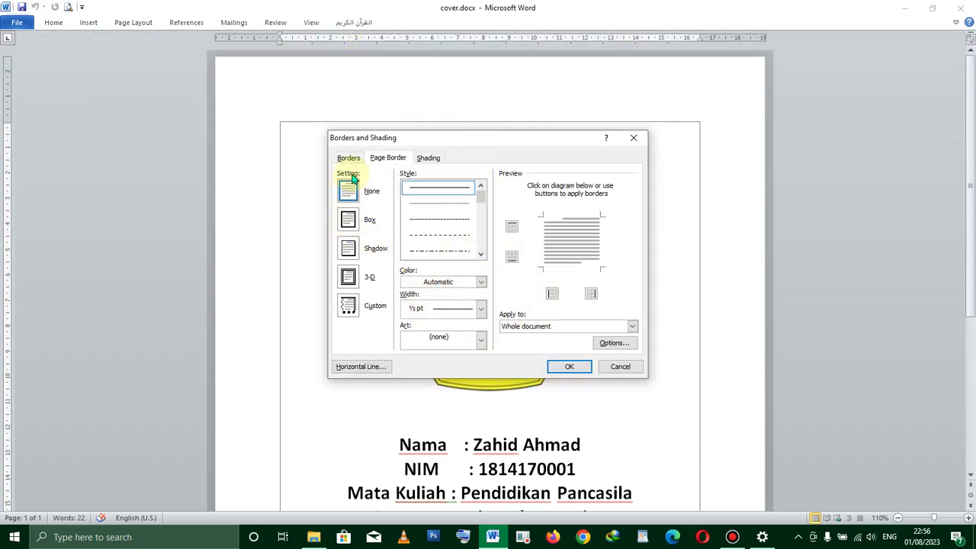
left_click(481, 343)
scroll(454, 379, "down", 3)
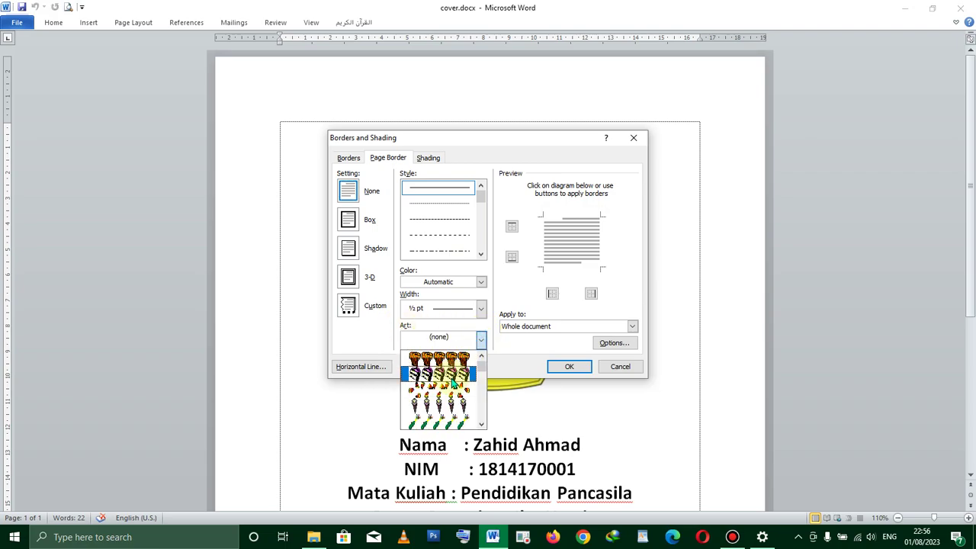
scroll(455, 379, "down", 2)
scroll(453, 377, "down", 2)
scroll(453, 379, "down", 1)
scroll(454, 381, "down", 1)
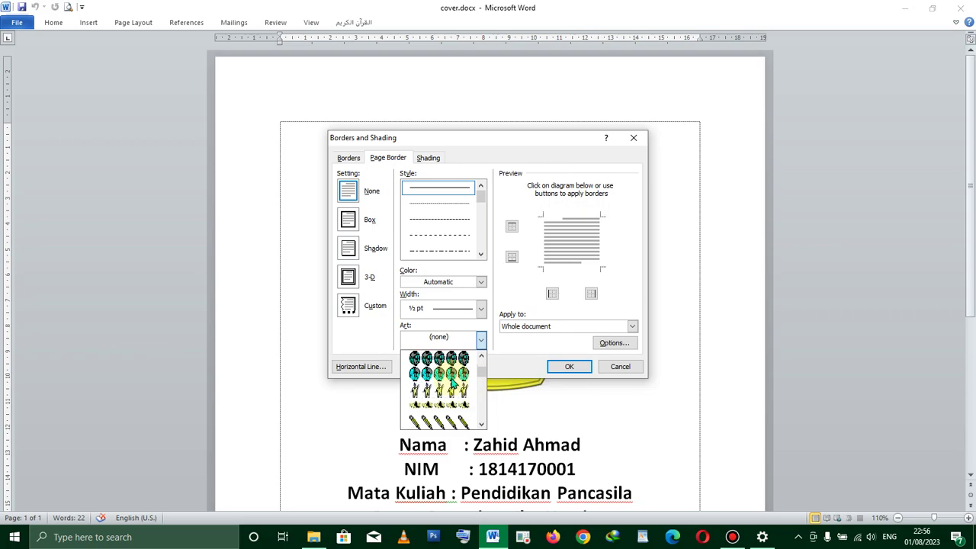
scroll(454, 385, "down", 2)
scroll(454, 389, "down", 2)
scroll(448, 393, "down", 1)
scroll(442, 398, "down", 2)
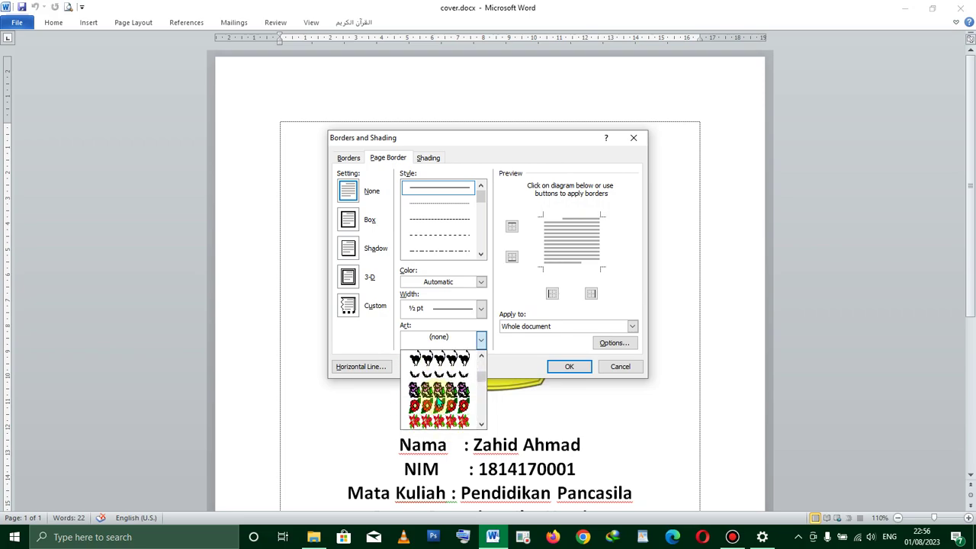
scroll(439, 402, "down", 2)
scroll(439, 404, "down", 1)
scroll(439, 402, "down", 1)
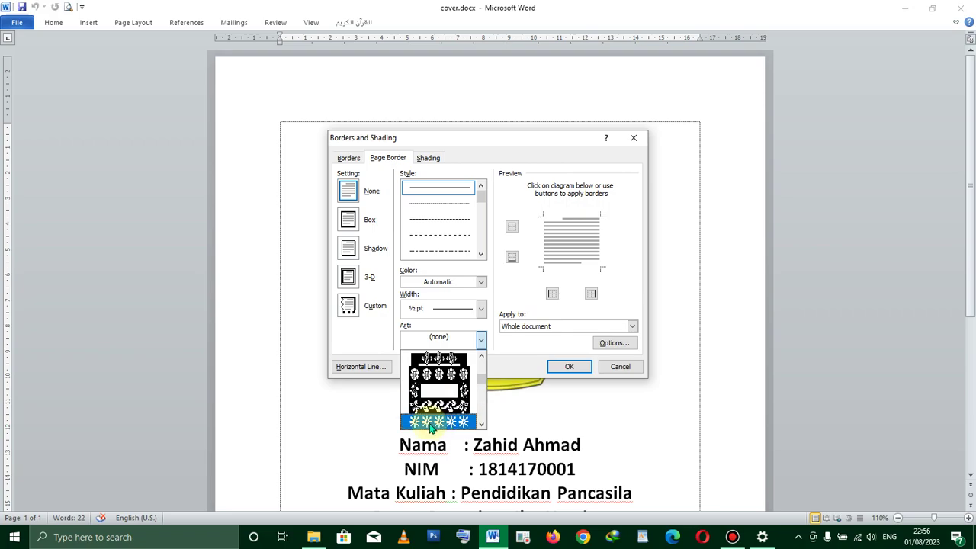
left_click(445, 411)
left_click(447, 410)
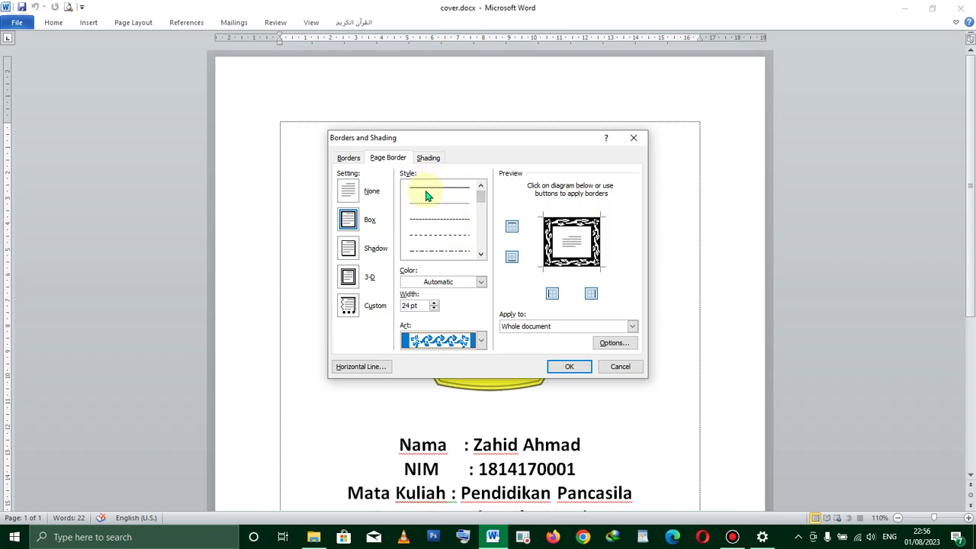
left_click(569, 368)
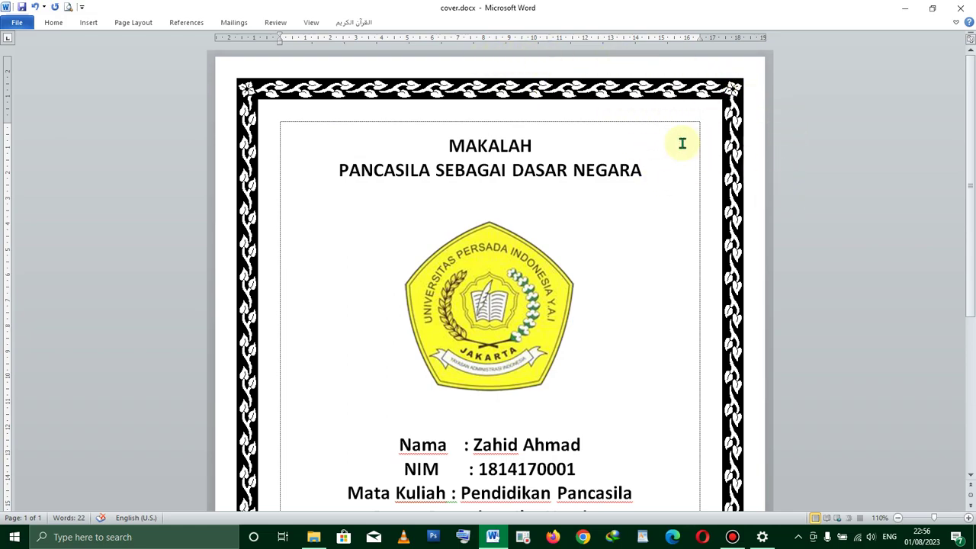
- Change the art page border colour to yellow
left_click(143, 28)
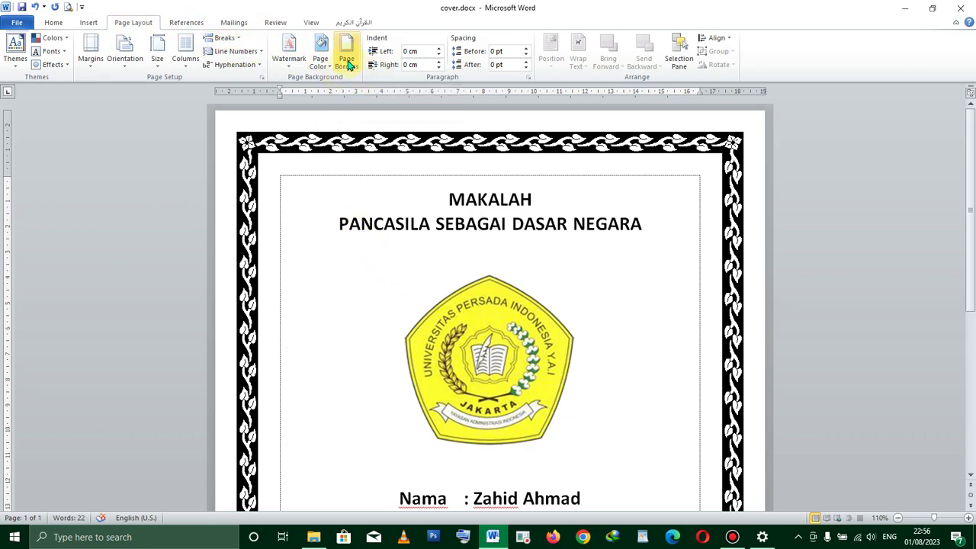
left_click(347, 61)
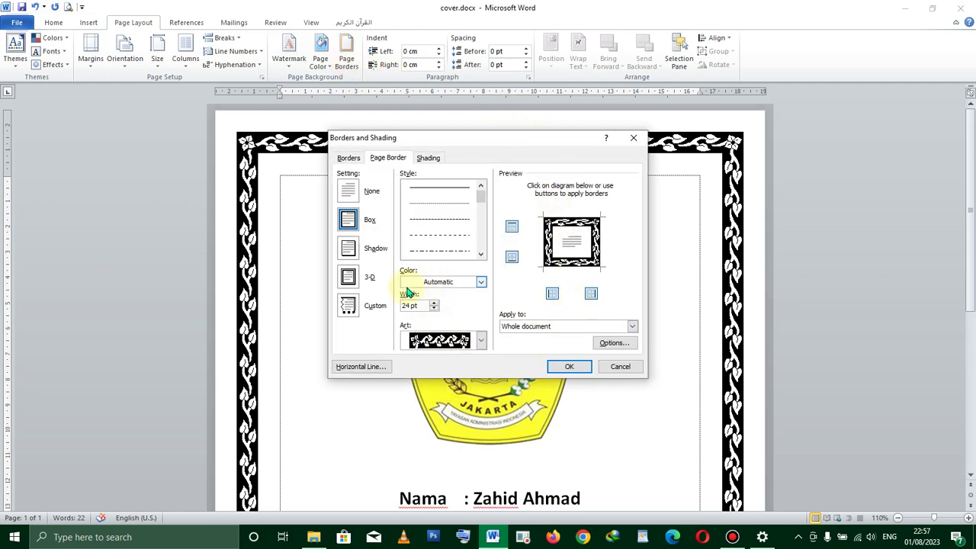
left_click(482, 282)
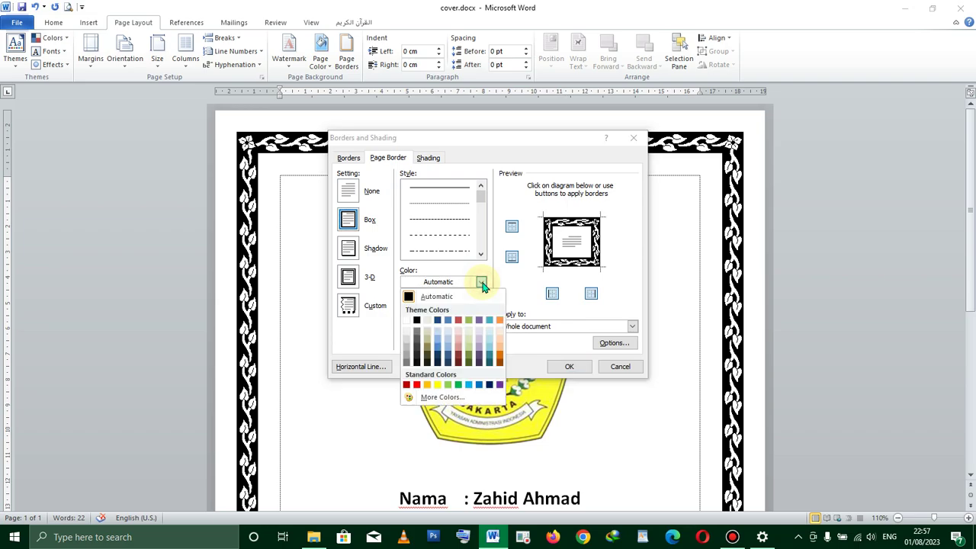
left_click(438, 386)
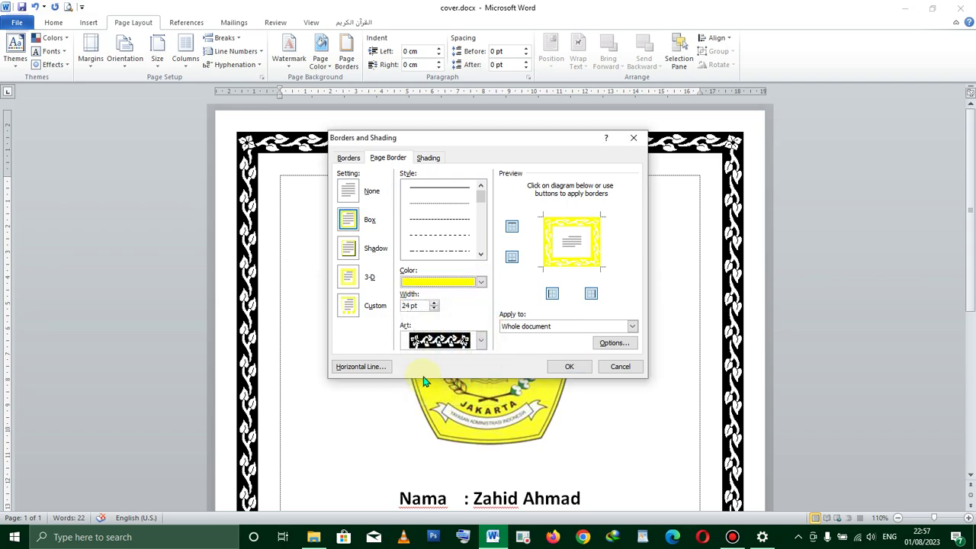
left_click(563, 367)
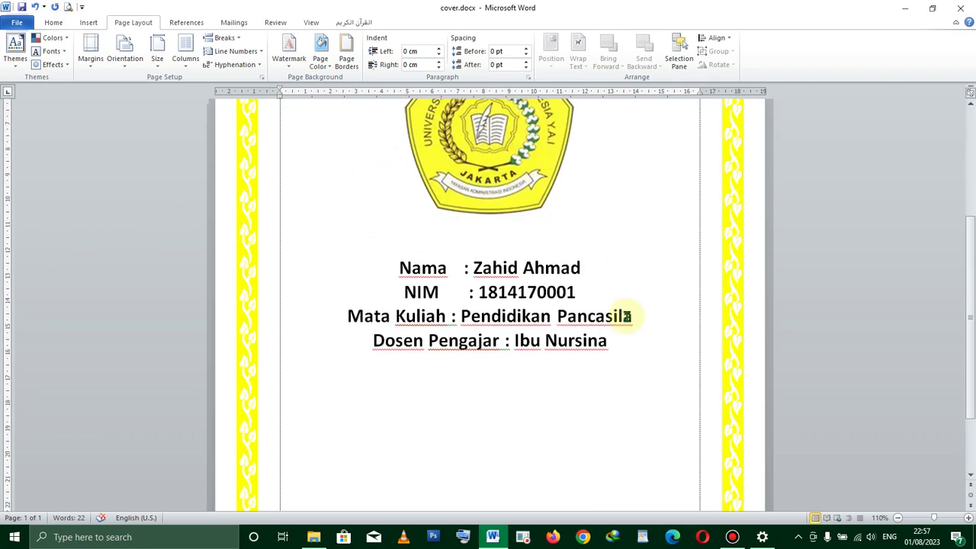
- Recolour the art page border green instead
scroll(625, 255, "down", 5)
scroll(625, 316, "up", 4)
scroll(533, 242, "up", 1)
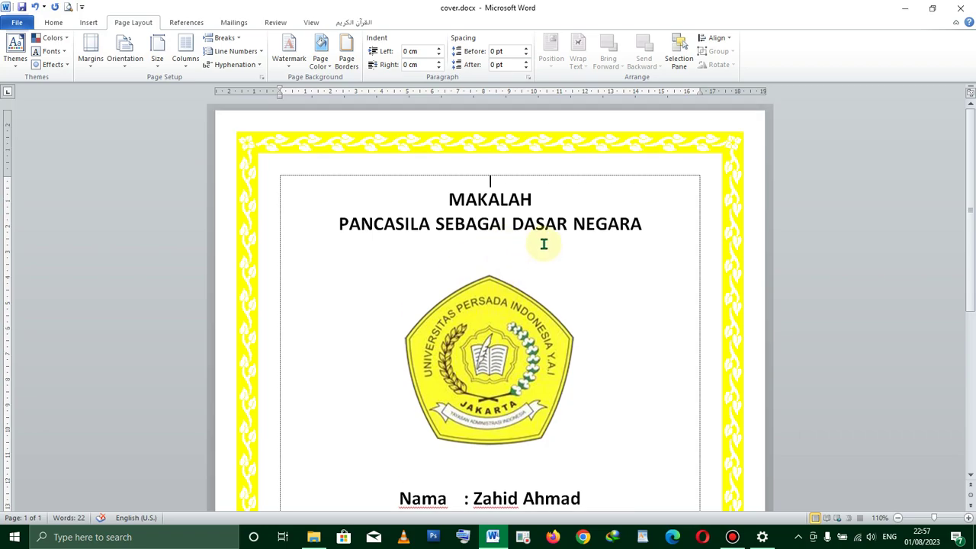
left_click(347, 61)
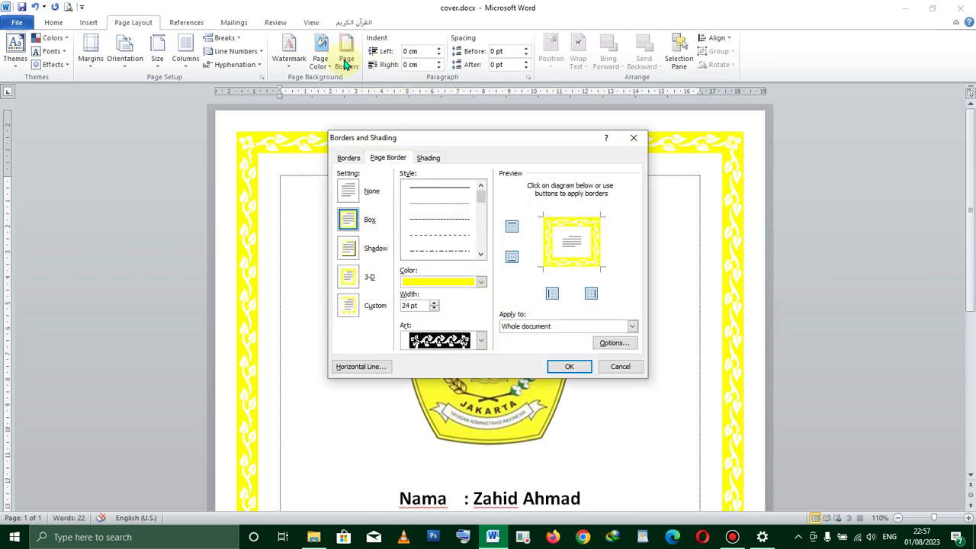
left_click(480, 284)
left_click(460, 386)
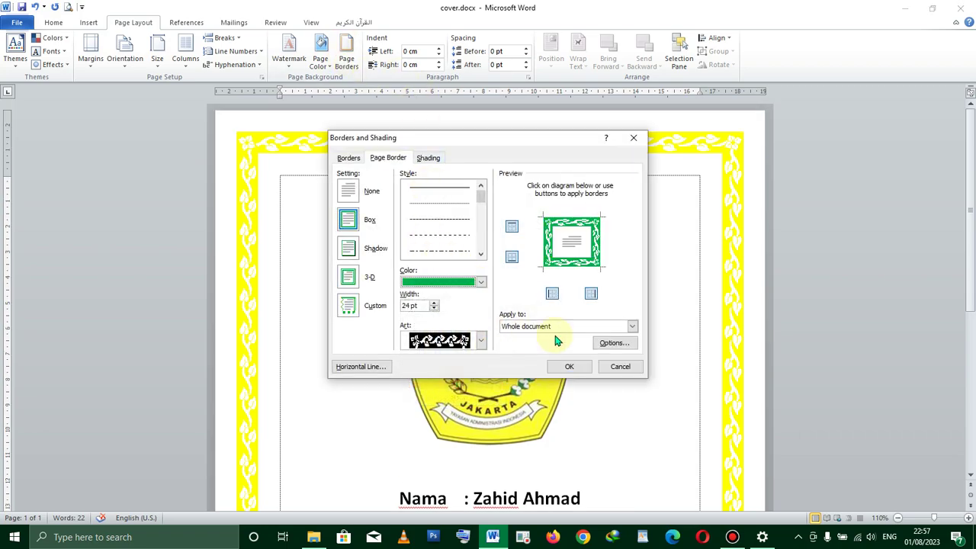
left_click(562, 367)
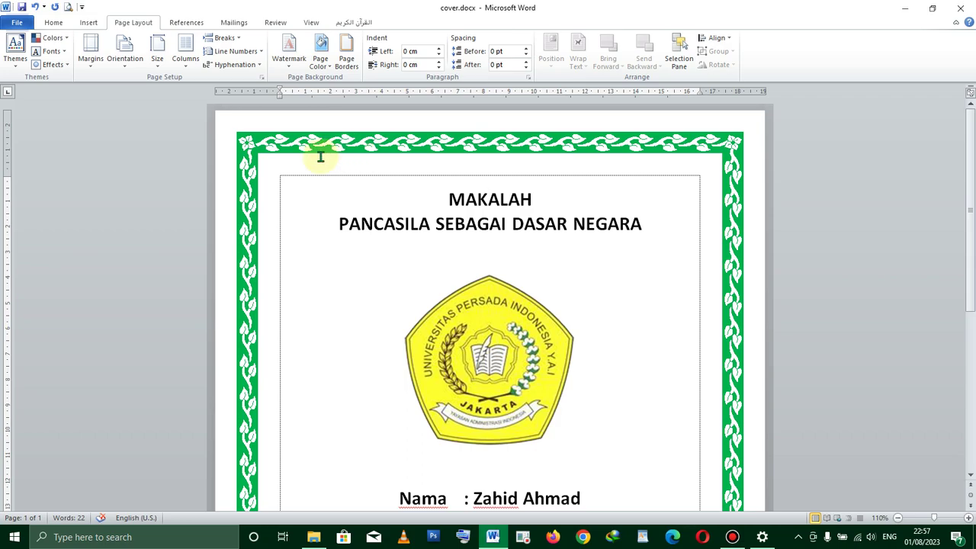
- Widen the green leafy page border to its 31 pt maximum, dismissing the 1–31 pt warning
left_click(346, 59)
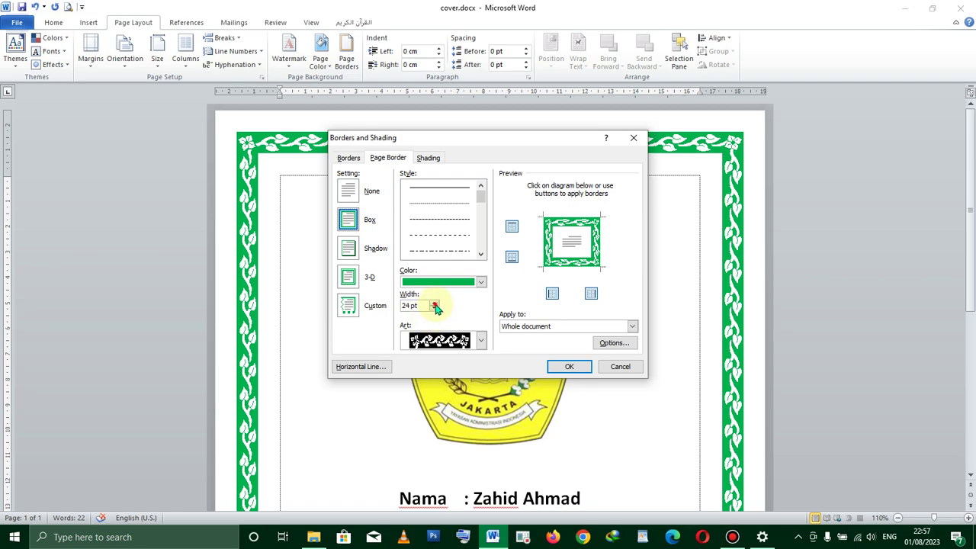
left_click(434, 304)
left_click(434, 304)
left_click(435, 303)
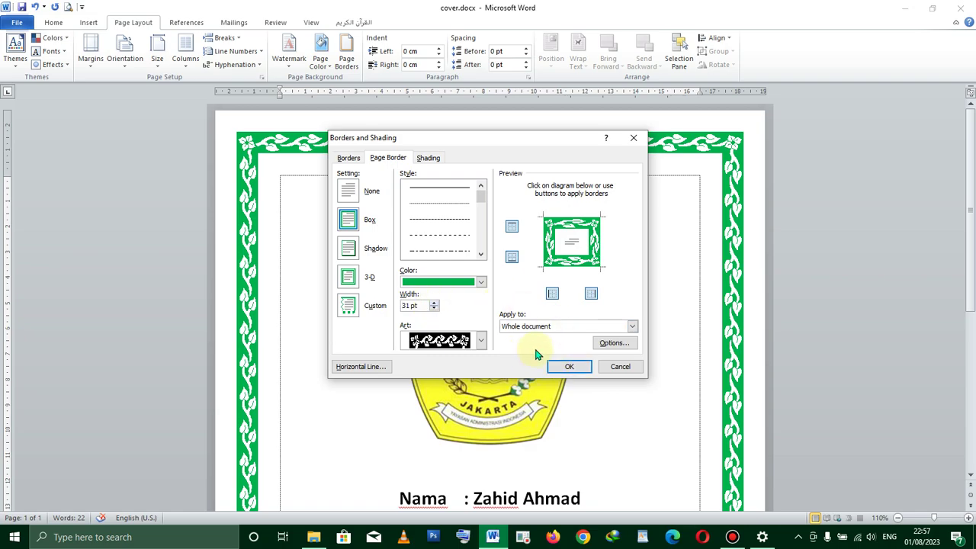
type("50pt")
key("Return")
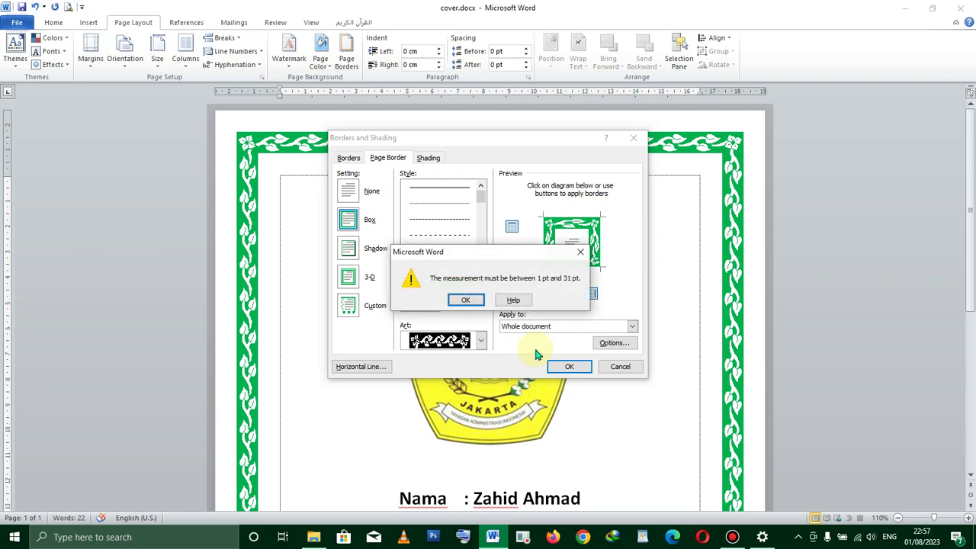
key("Return")
type("31")
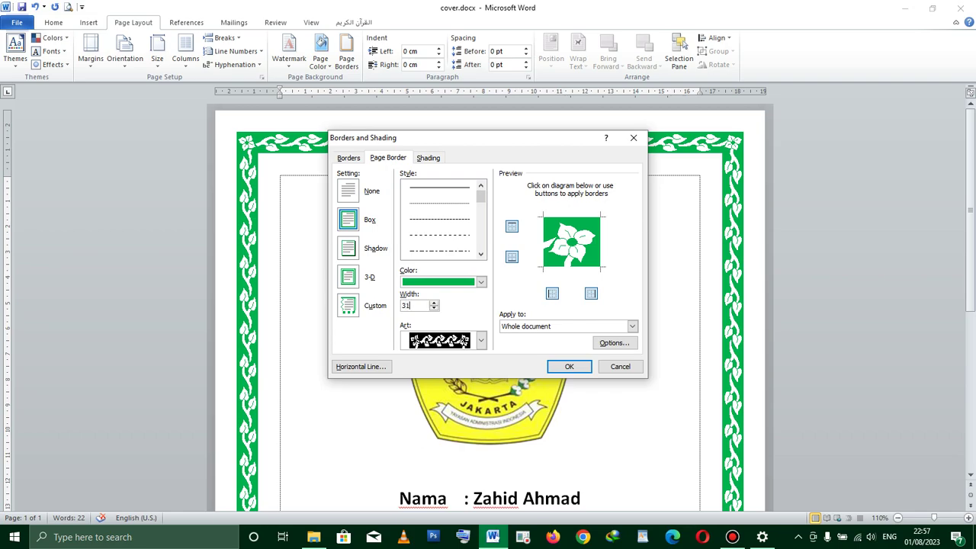
key("Return")
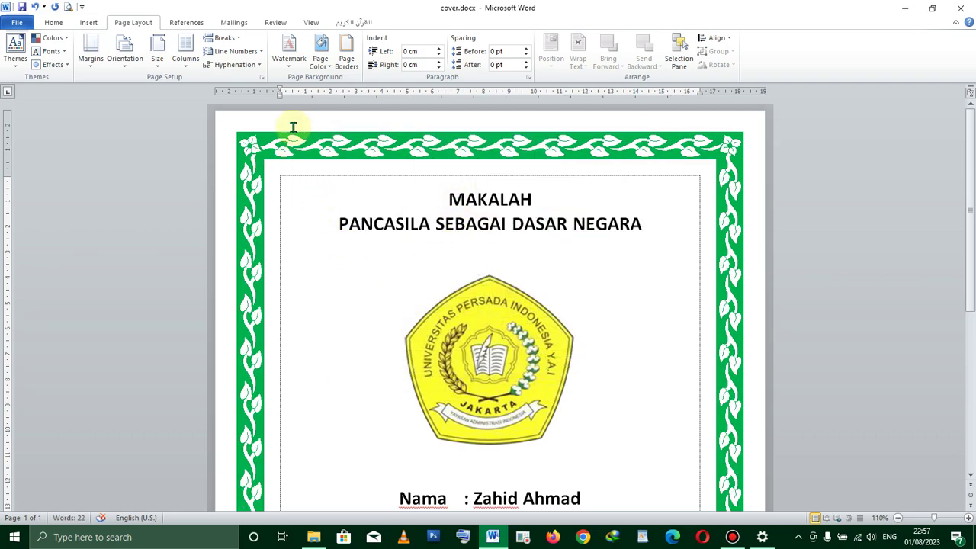
scroll(592, 298, "down", 2)
scroll(524, 343, "down", 4)
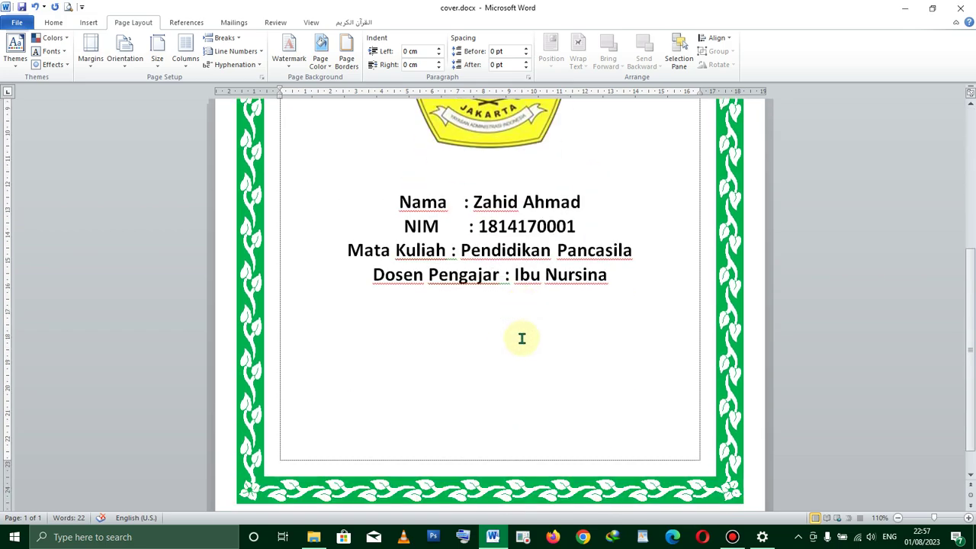
scroll(488, 347, "down", 1)
scroll(404, 385, "up", 5)
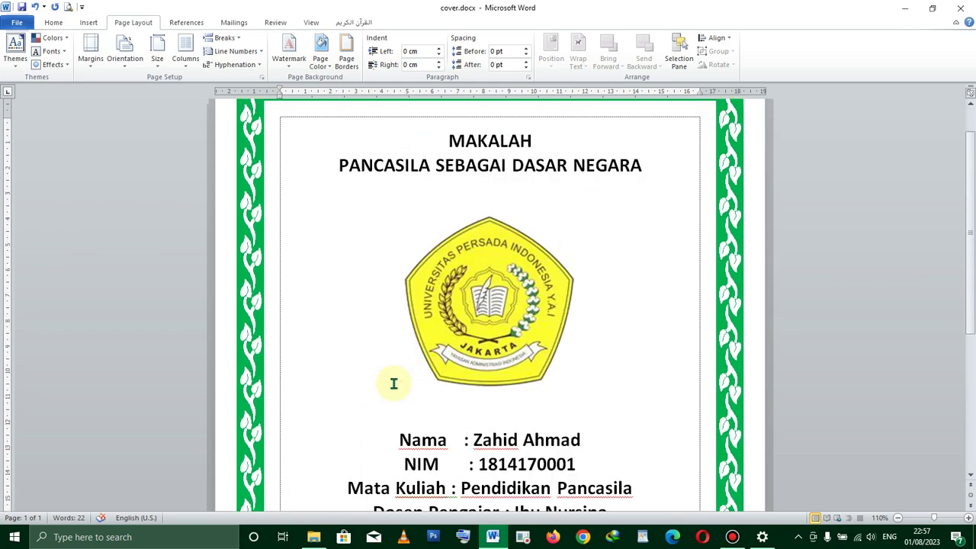
scroll(393, 384, "up", 1)
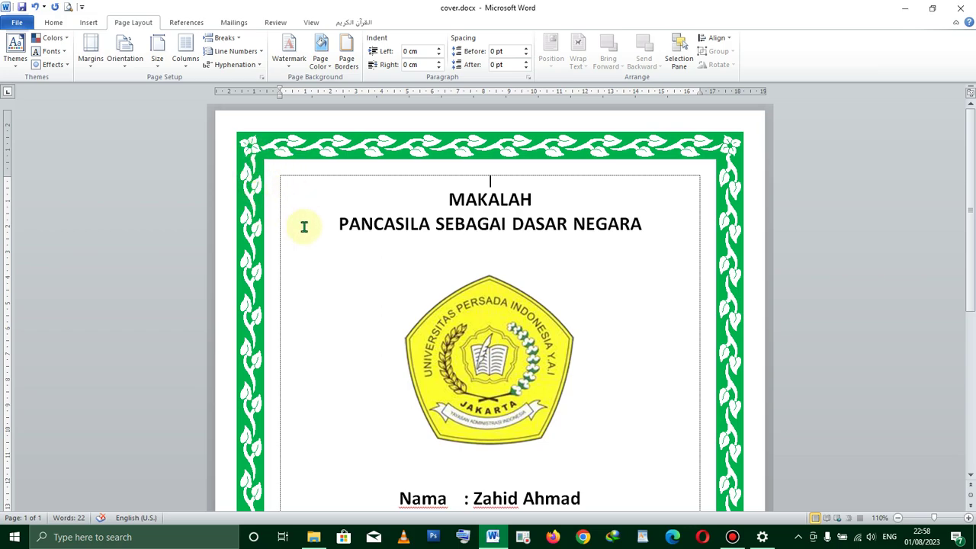
- Set the page border's Measure from option to Text and apply it
left_click(348, 69)
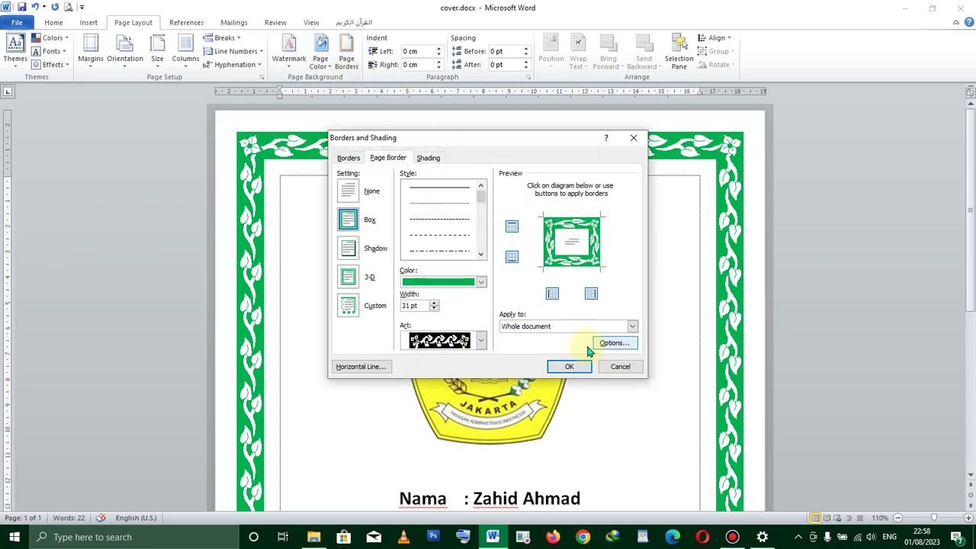
left_click(613, 347)
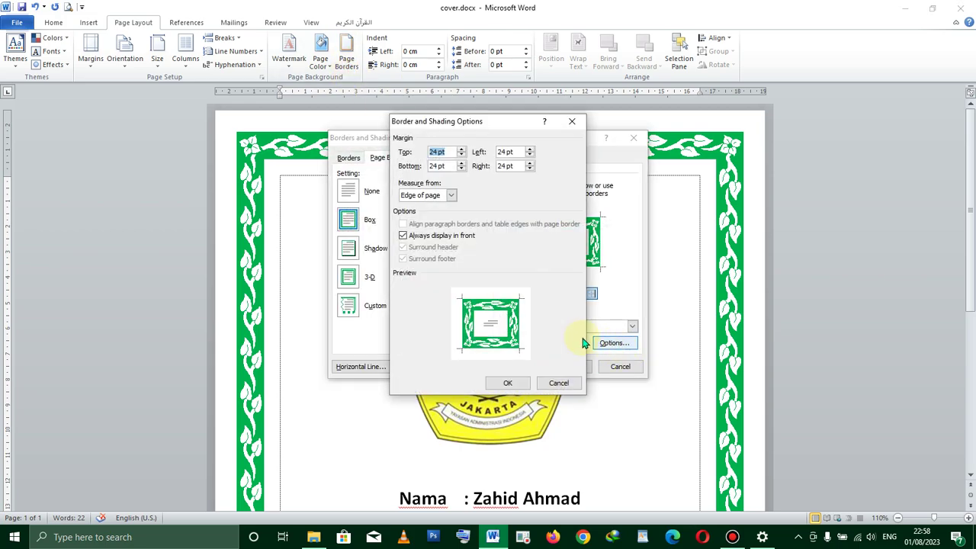
left_click(452, 196)
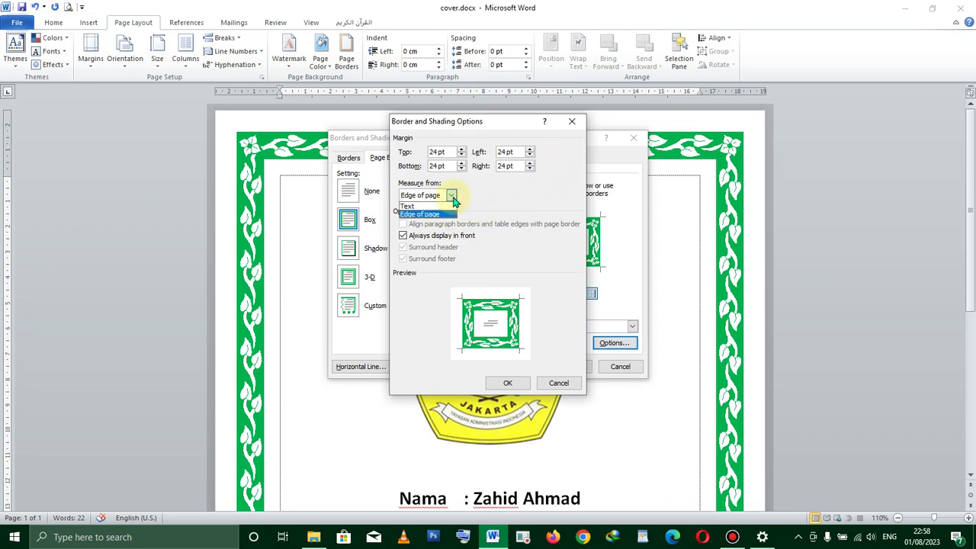
left_click(412, 206)
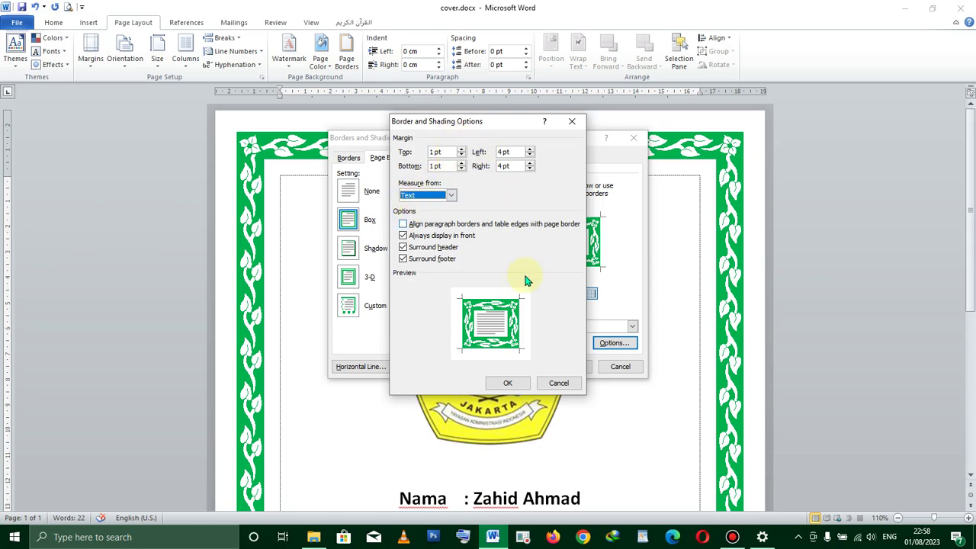
left_click(508, 385)
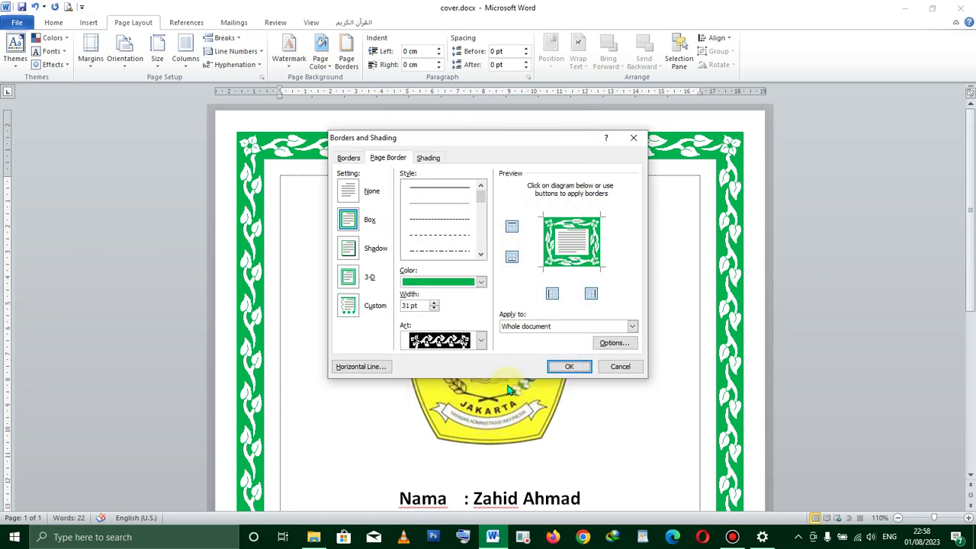
left_click(566, 368)
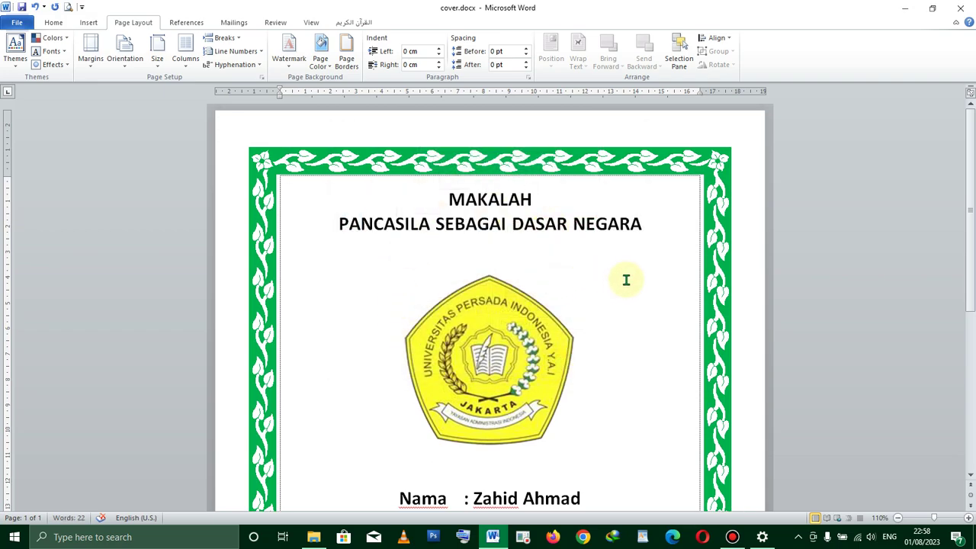
left_click(640, 495)
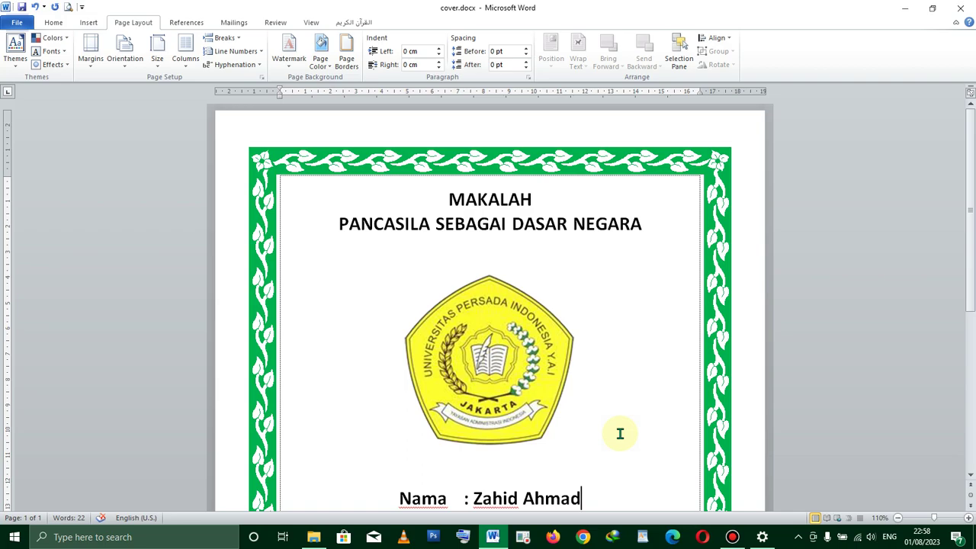
left_click(733, 537)
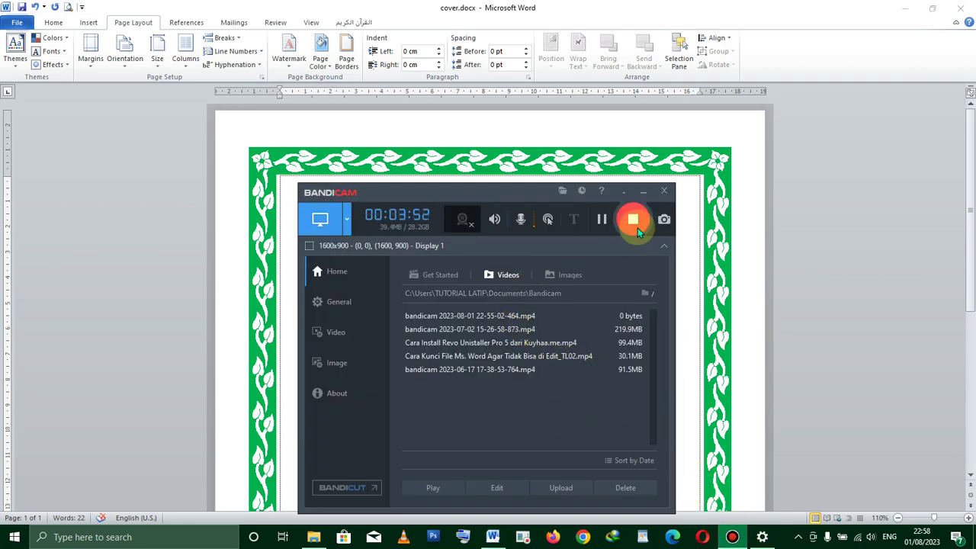